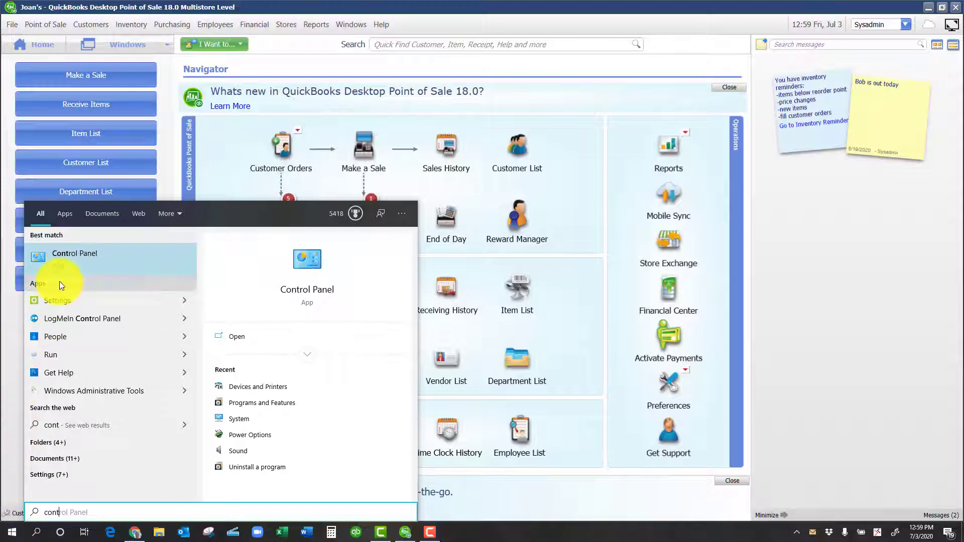
# Open Devices and Printers in the Control Panel and look through the connected devices for the scanner cradle
pyautogui.click(71, 260)
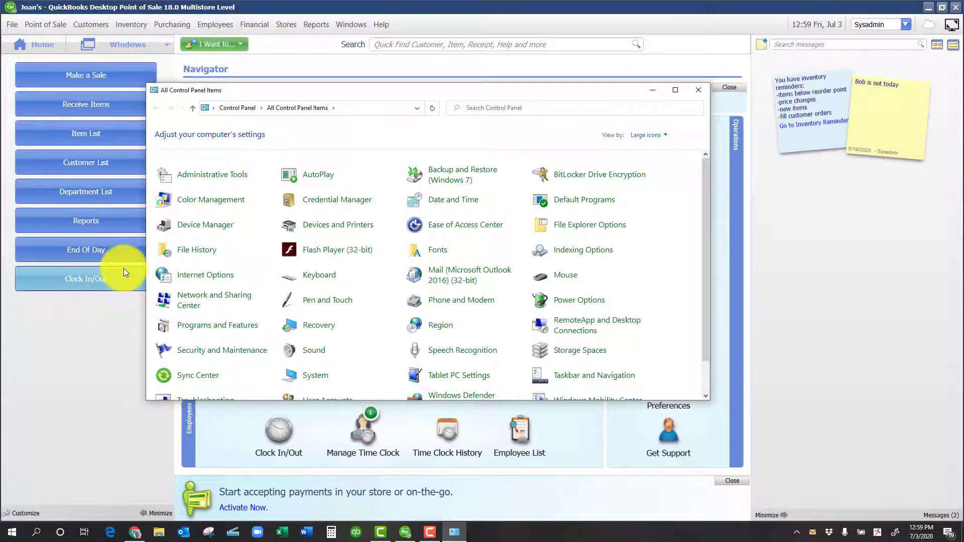
pyautogui.click(336, 229)
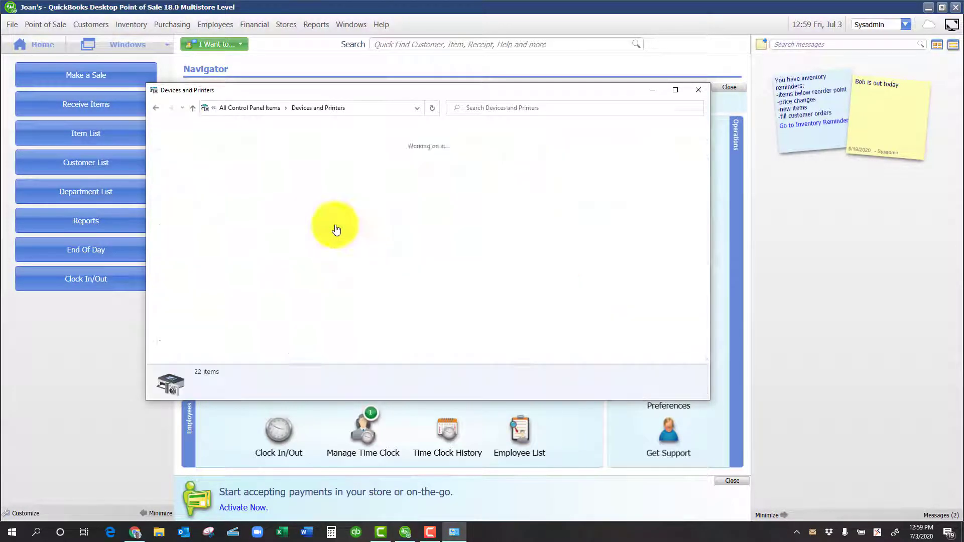
pyautogui.scroll(-2, 332, 225)
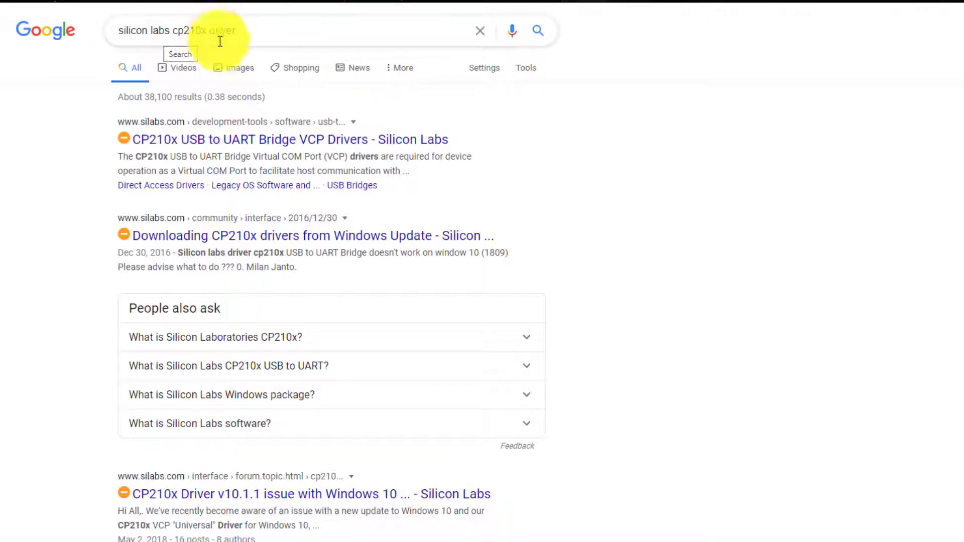
# Download the Windows 10 Universal VCP driver from the Silicon Labs CP210x USB to UART Bridge page
pyautogui.click(233, 138)
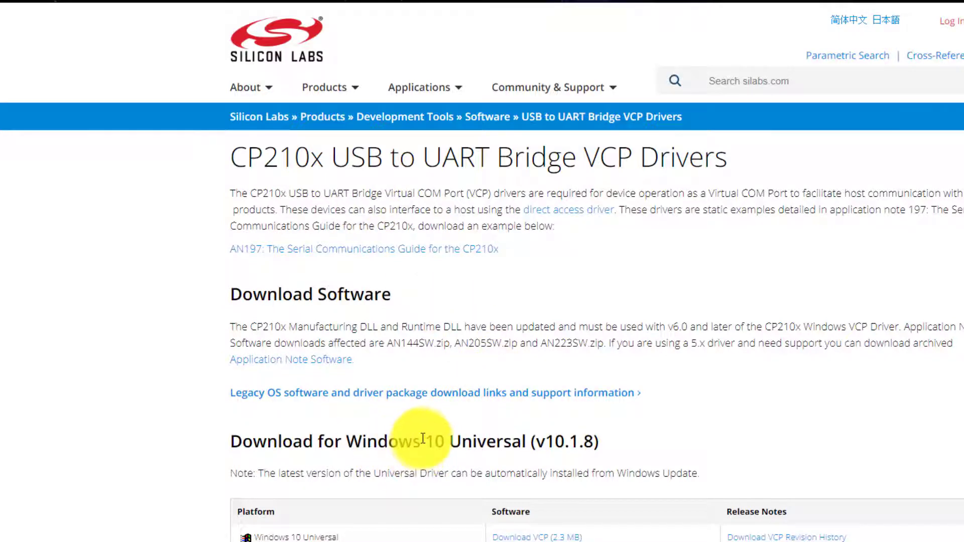
pyautogui.scroll(-3, 422, 445)
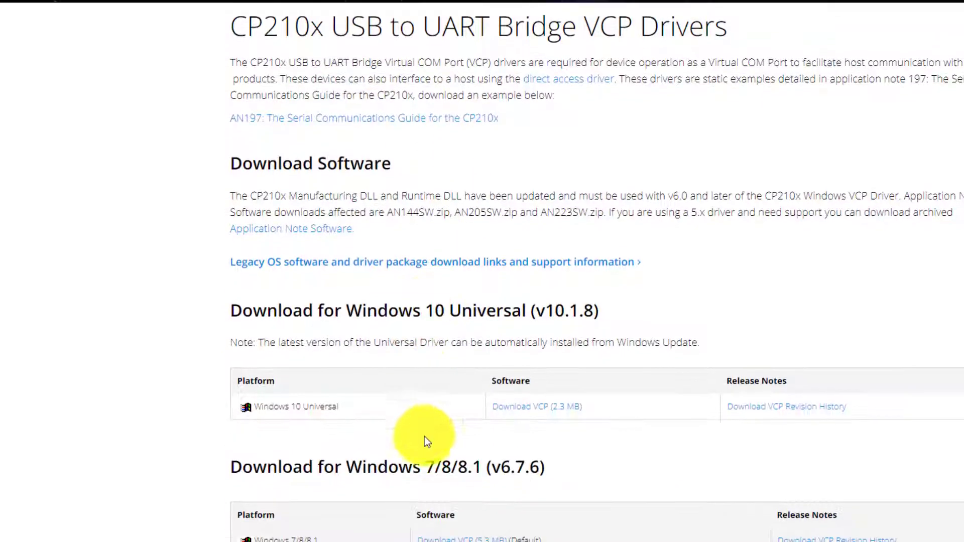
pyautogui.click(516, 415)
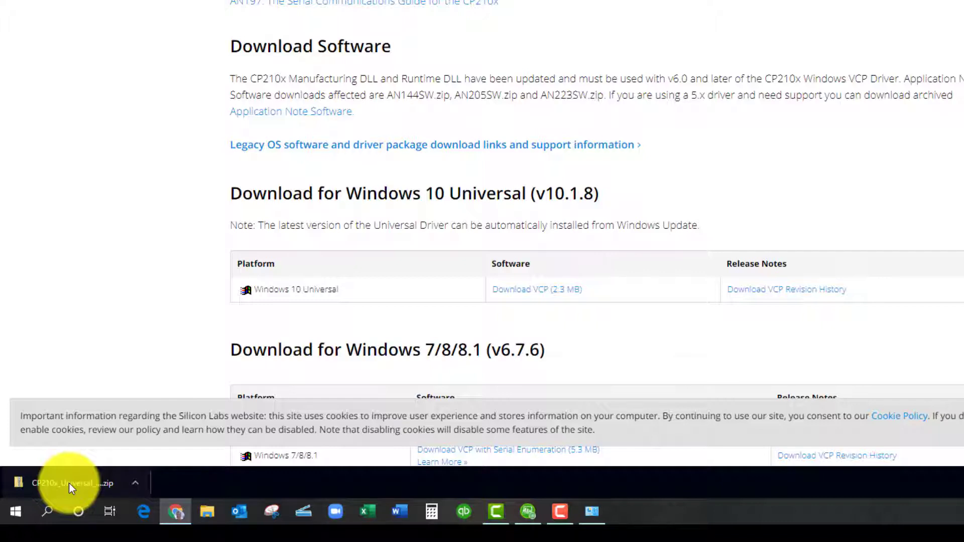
# Open the downloaded CP210x_Universal_Windows_Driver archive and extract all its files to the default folder in Downloads
pyautogui.click(68, 483)
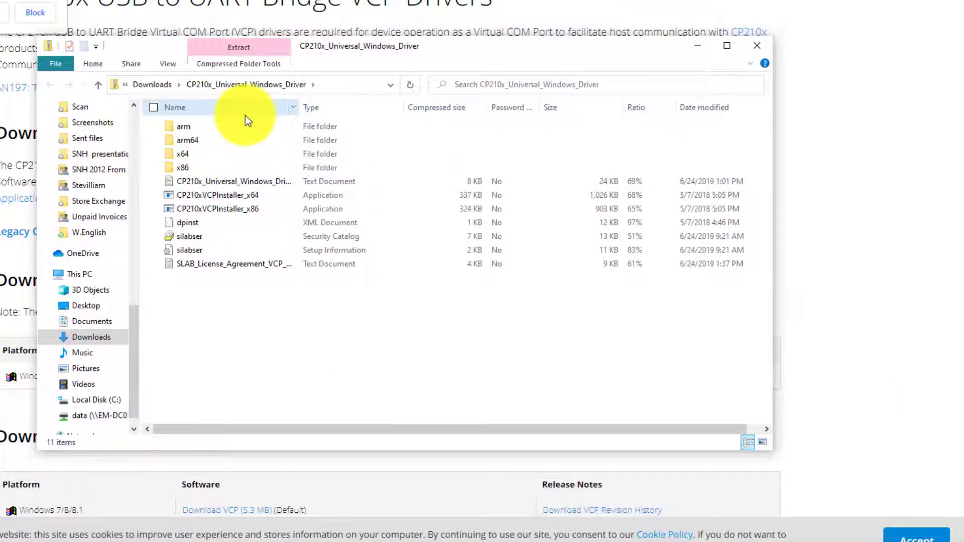
pyautogui.doubleClick(203, 197)
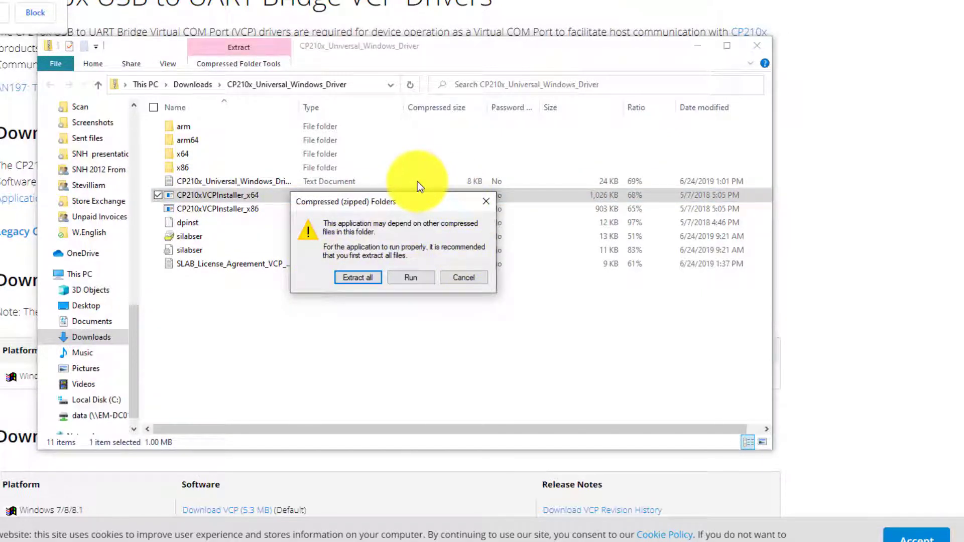
pyautogui.click(355, 277)
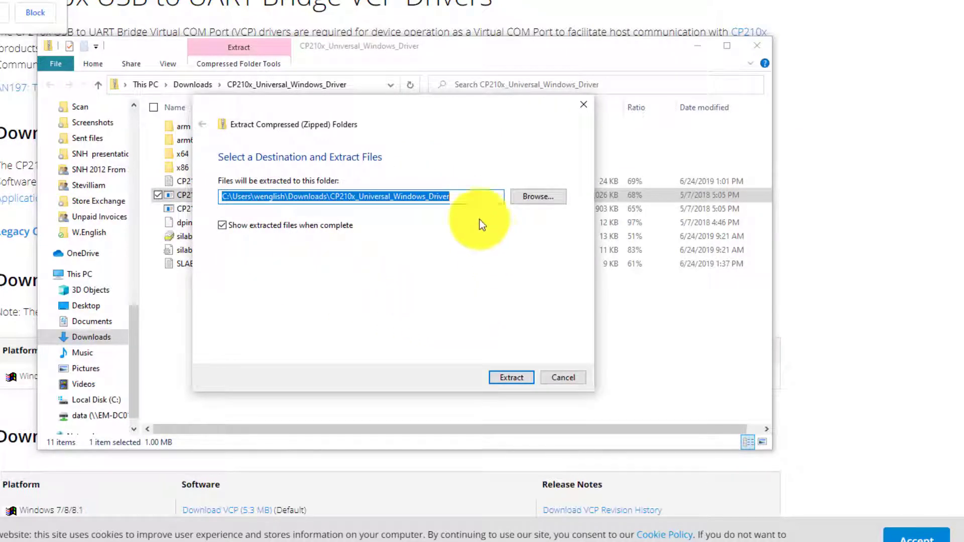
pyautogui.click(516, 377)
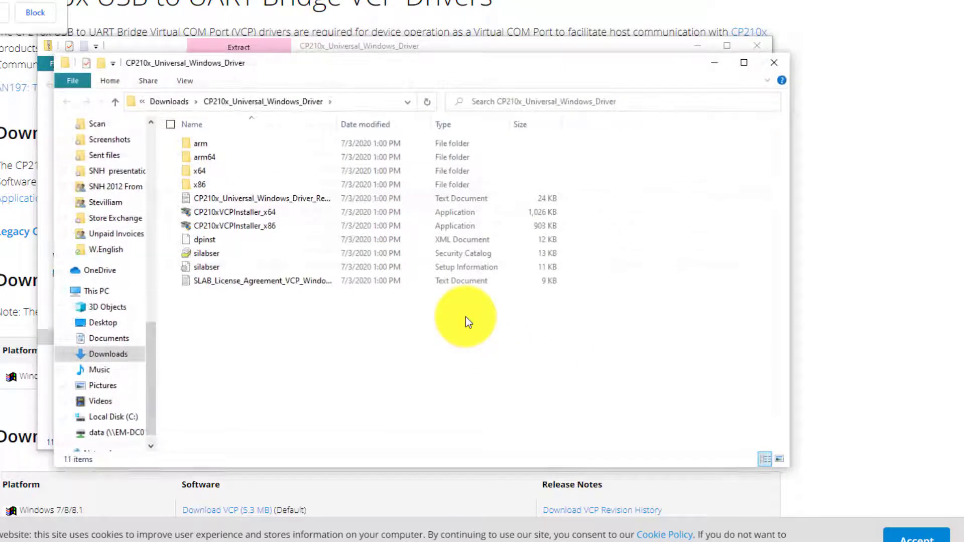
# Run CP210xVCPInstaller_x64 from the extracted folder and complete the Device Driver Installation Wizard
pyautogui.doubleClick(233, 212)
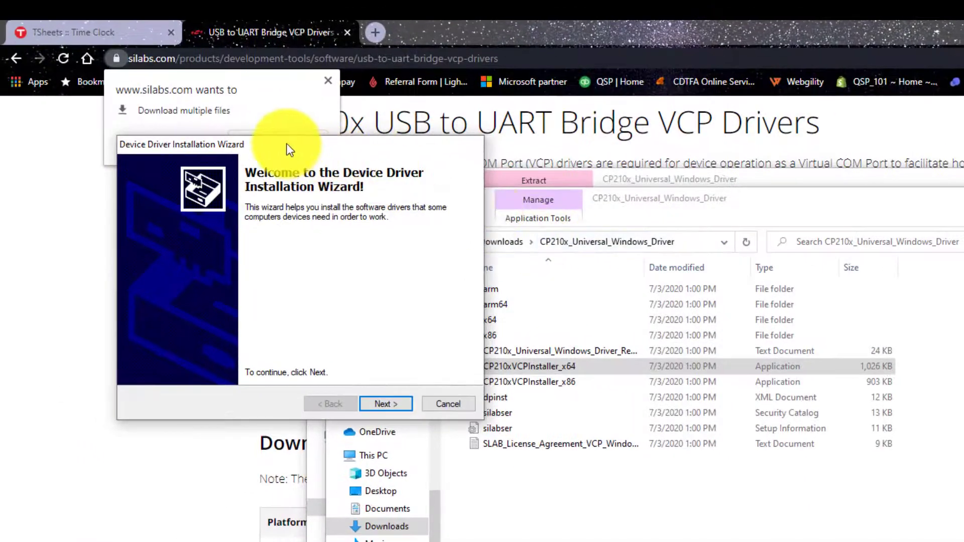
pyautogui.moveTo(265, 125); pyautogui.dragTo(413, 132)
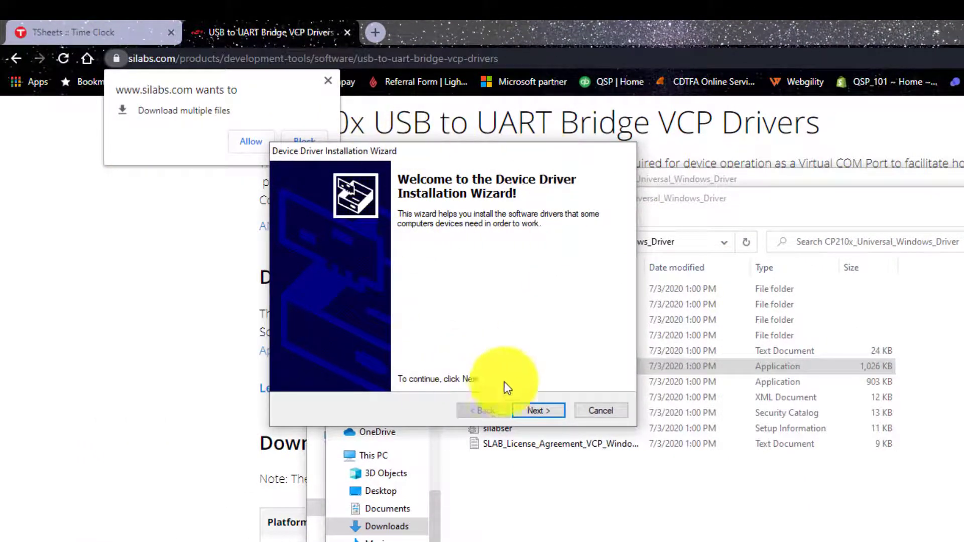
pyautogui.click(542, 412)
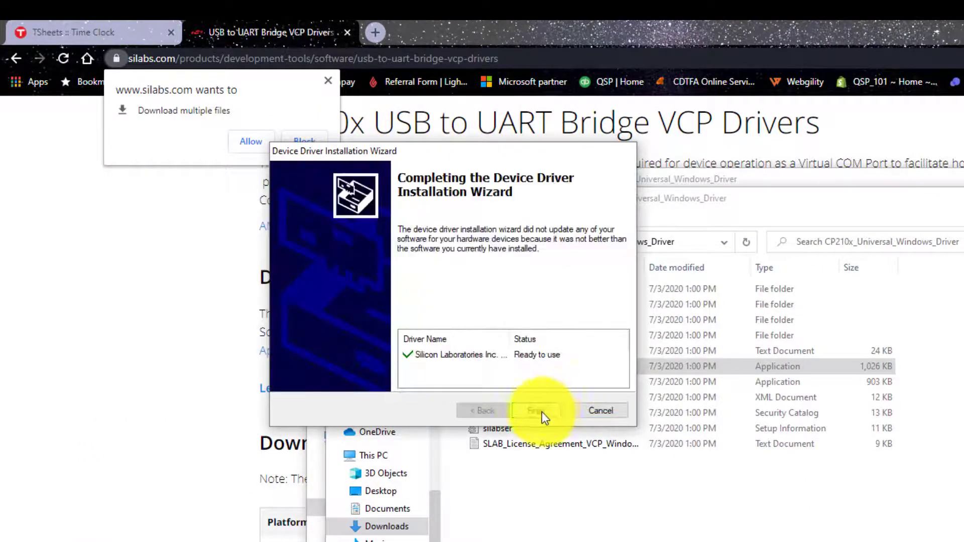
pyautogui.click(541, 412)
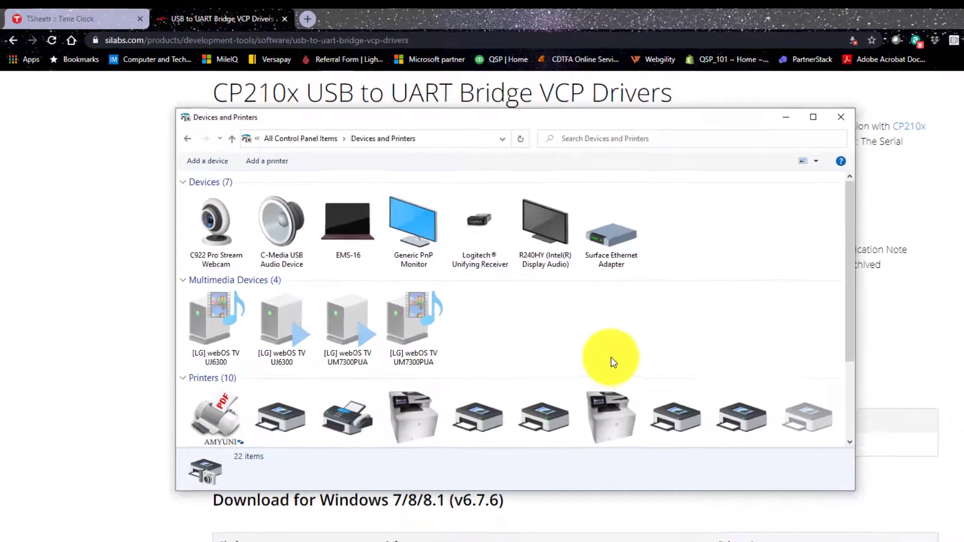
# Check which COM port the Silicon Labs CP210x bridge uses in Devices and Printers, and close the window
pyautogui.scroll(-3, 611, 361)
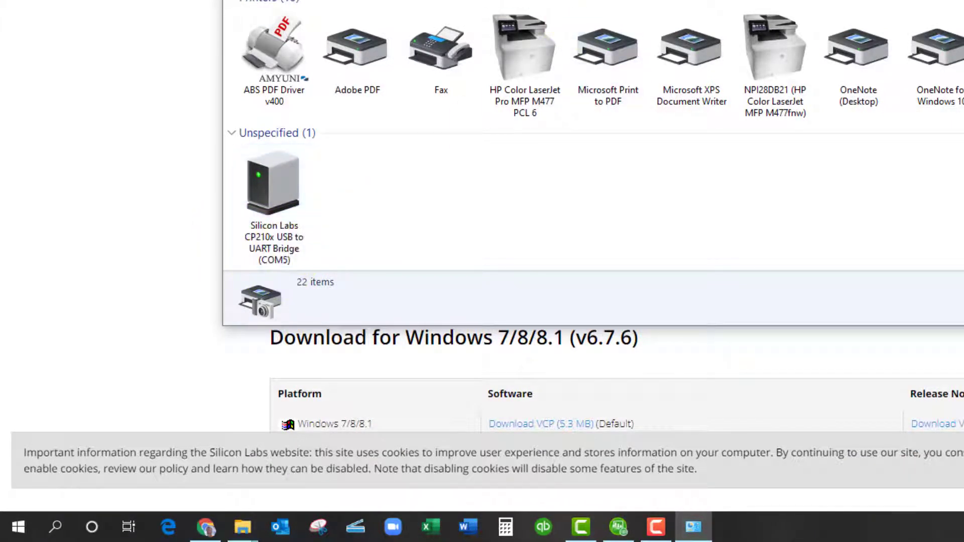
pyautogui.hotkey('alt', 'F4')
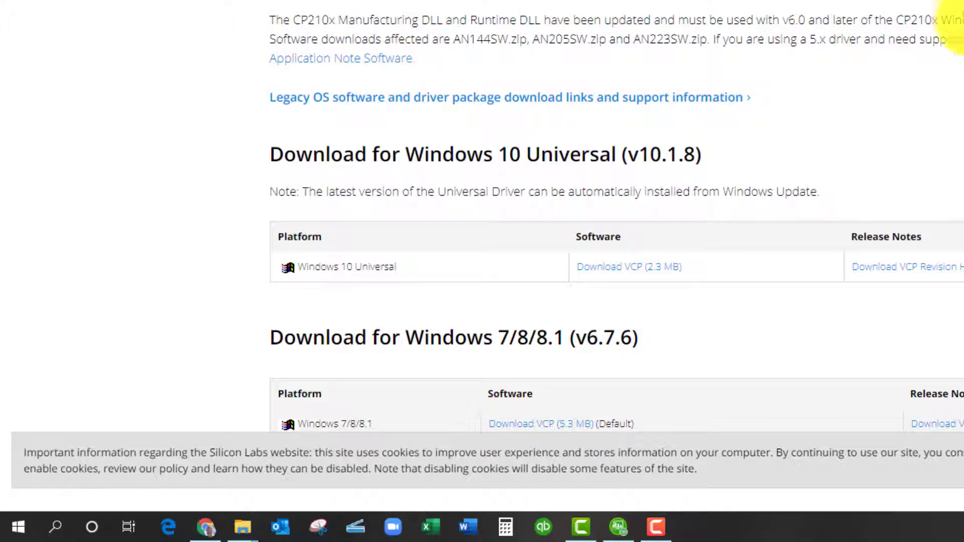
# Switch to QuickBooks Desktop Point of Sale and open the Physical Inventory Scanner settings in the workstation preferences
pyautogui.click(606, 525)
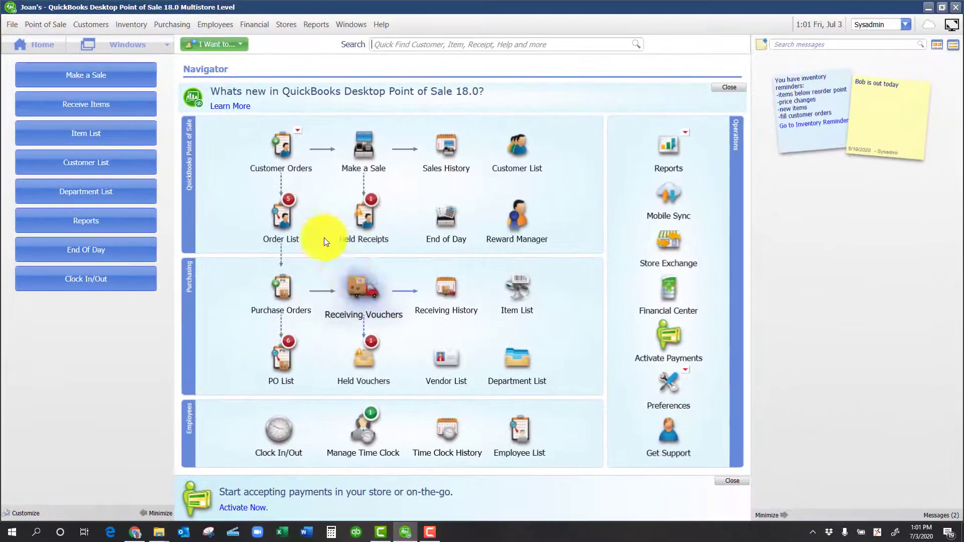
pyautogui.click(12, 26)
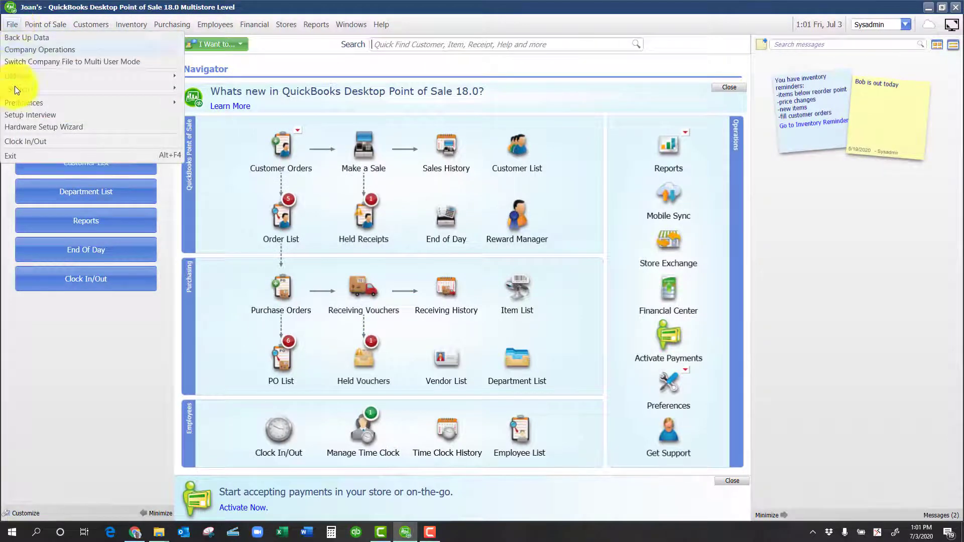
pyautogui.moveTo(17, 101)
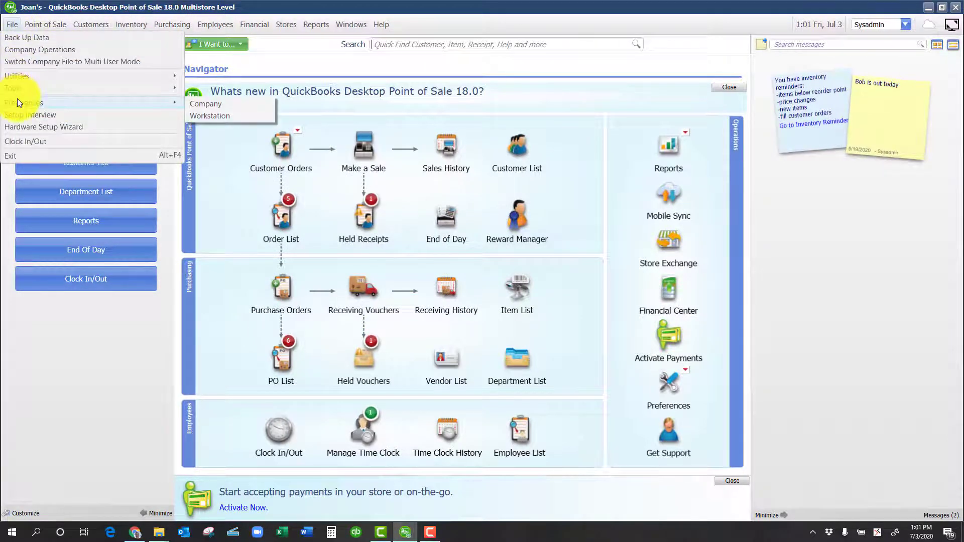
pyautogui.click(201, 115)
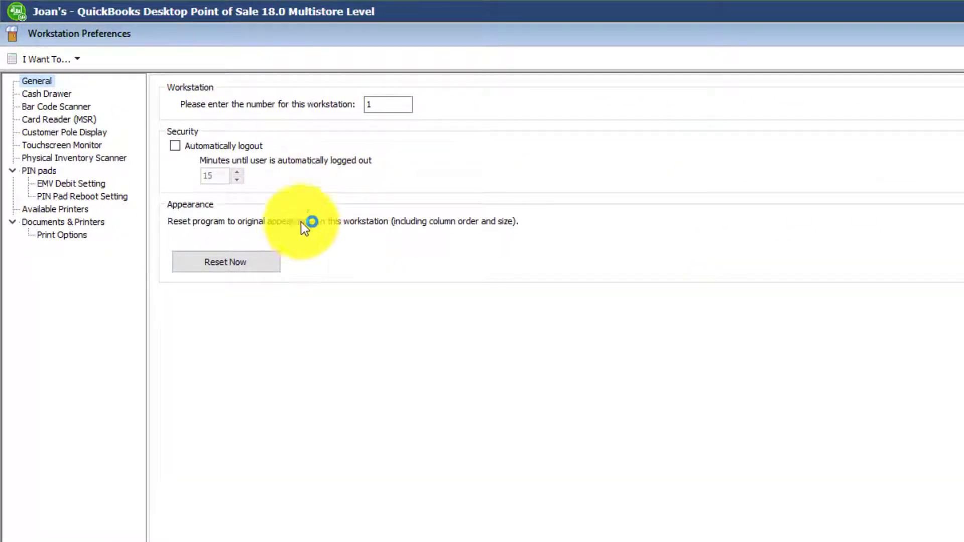
pyautogui.click(55, 157)
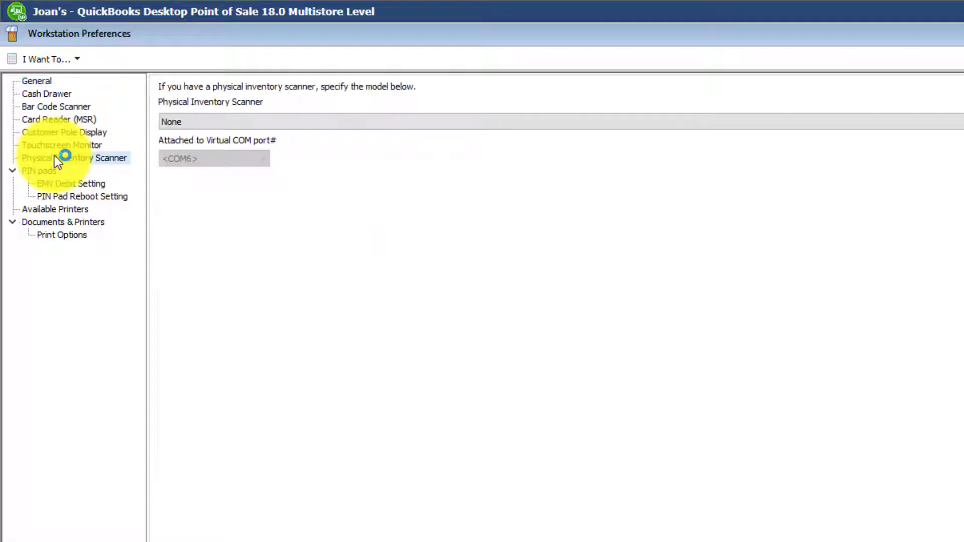
# Set the physical inventory scanner to CipherLab 8000-8001 (USB) attached to virtual port COM5
pyautogui.click(218, 120)
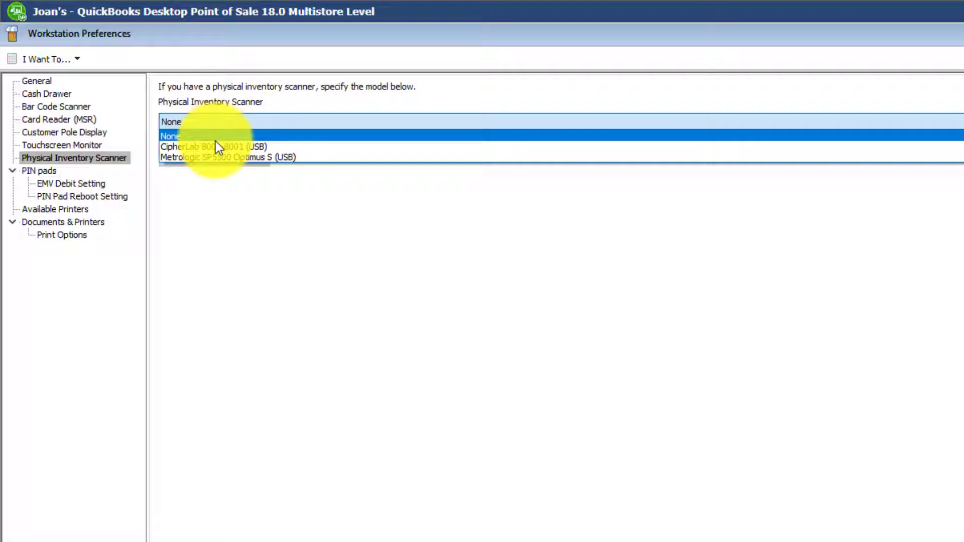
pyautogui.click(215, 142)
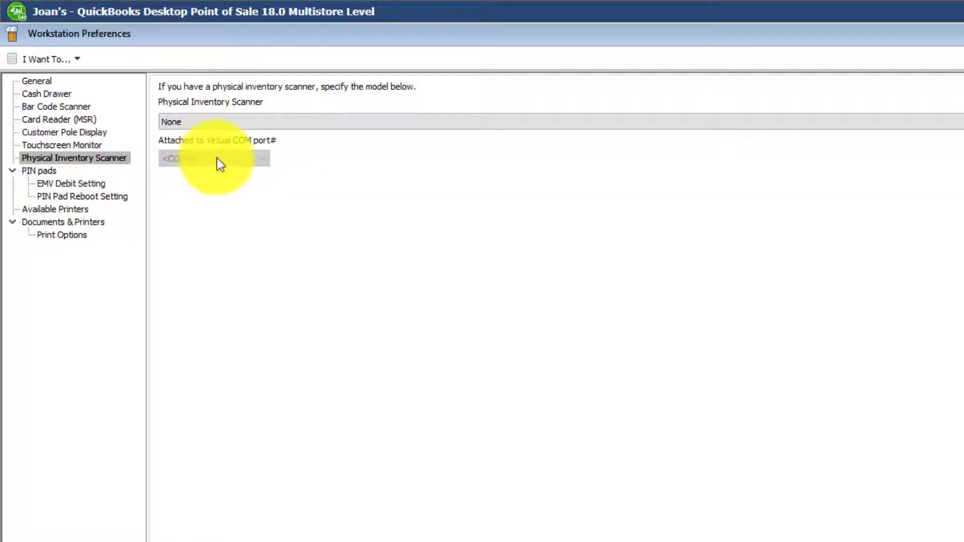
pyautogui.click(231, 120)
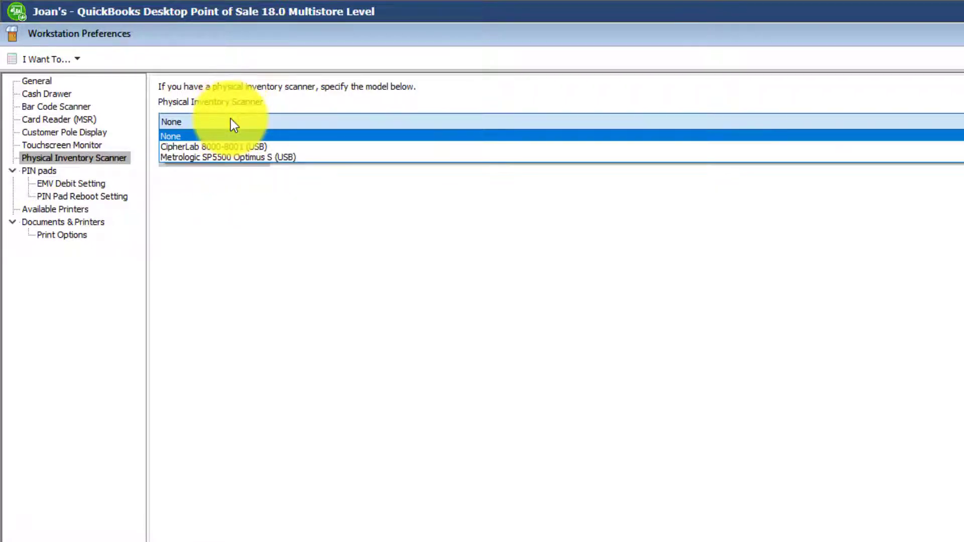
pyautogui.click(221, 146)
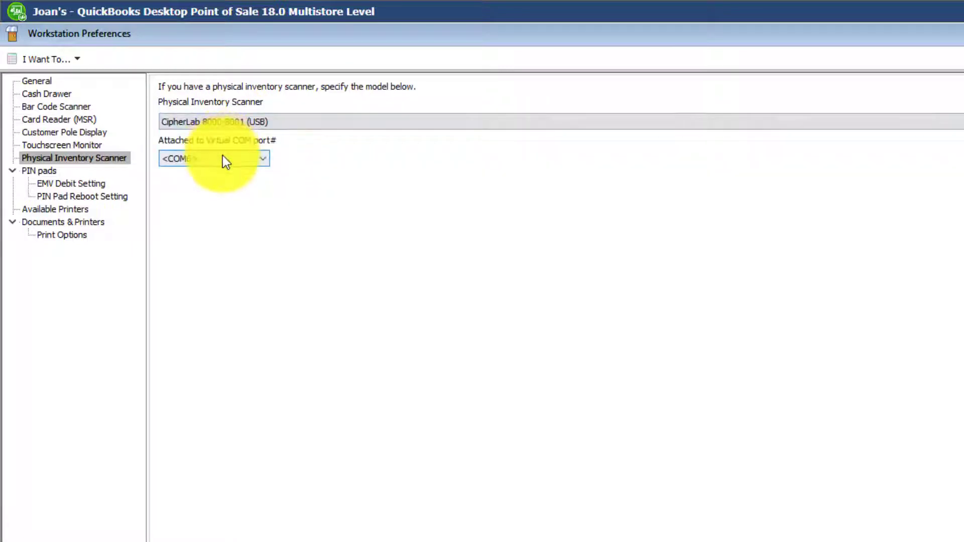
pyautogui.click(223, 156)
pyautogui.click(209, 179)
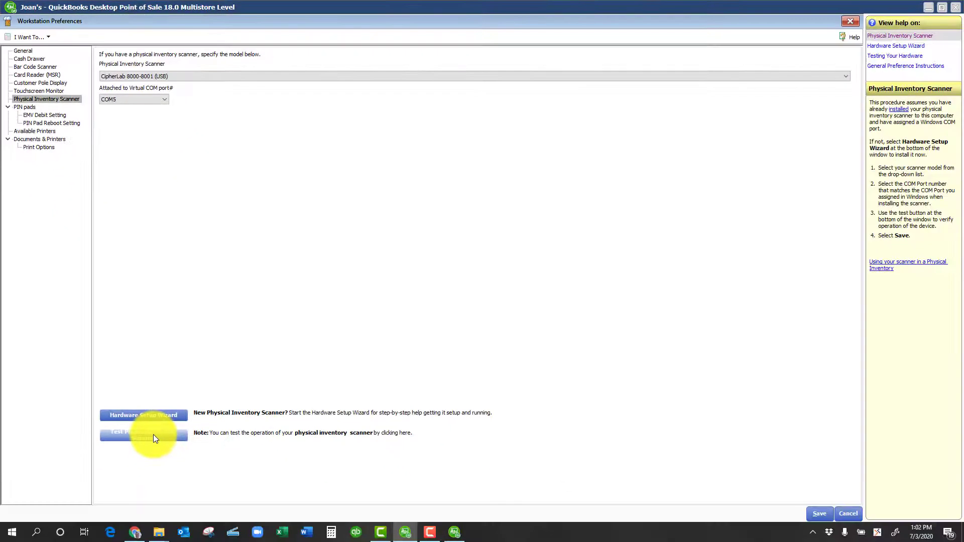
# Run the upload test for the physical inventory scanner, close the test and save the workstation preferences
pyautogui.click(153, 434)
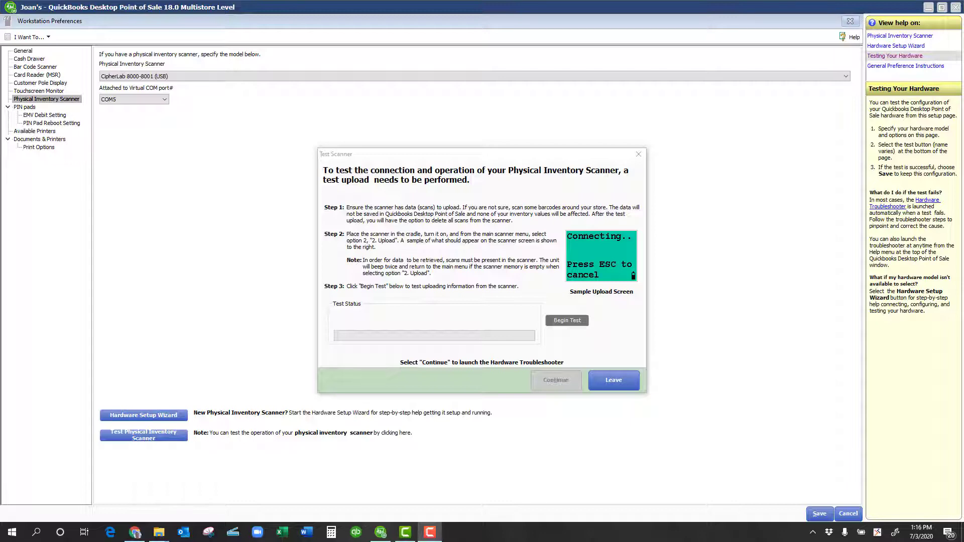
pyautogui.click(571, 321)
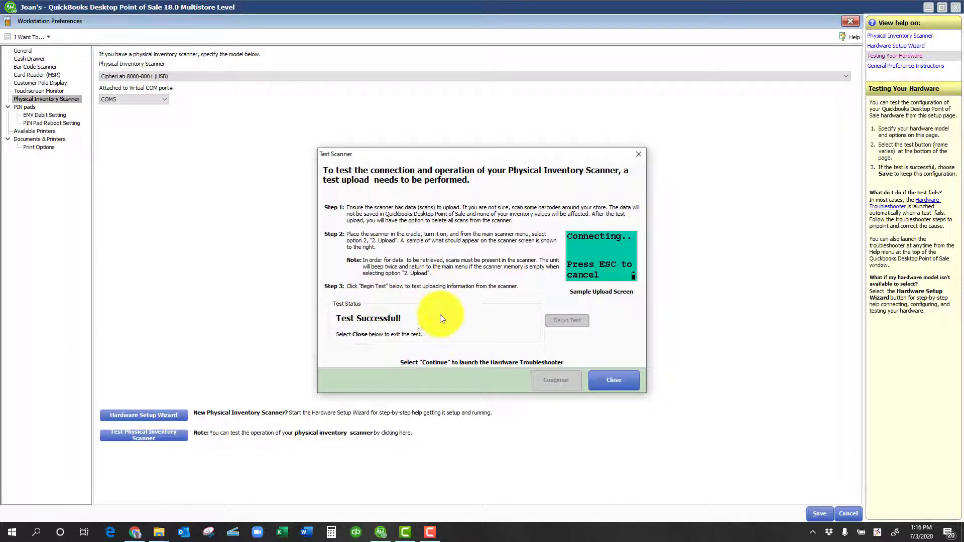
pyautogui.click(611, 381)
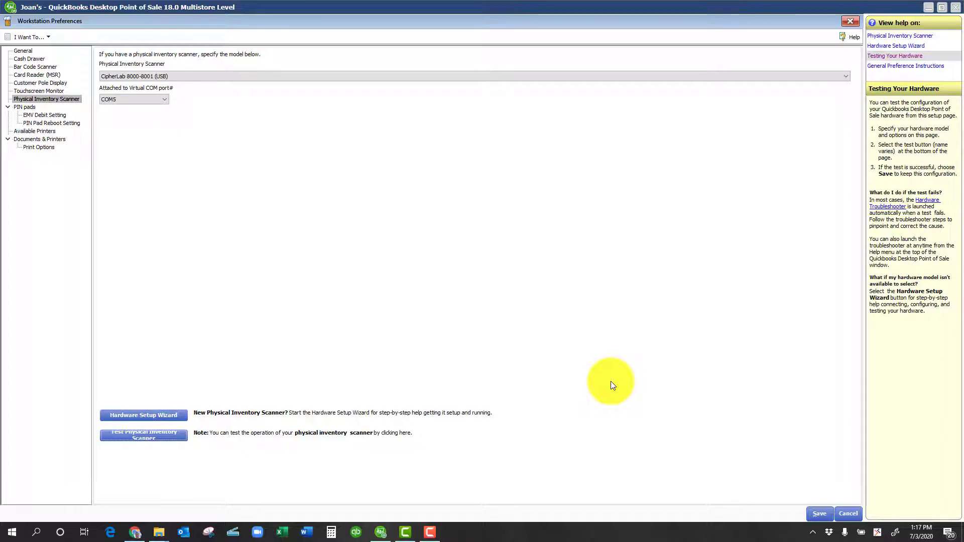
pyautogui.click(818, 515)
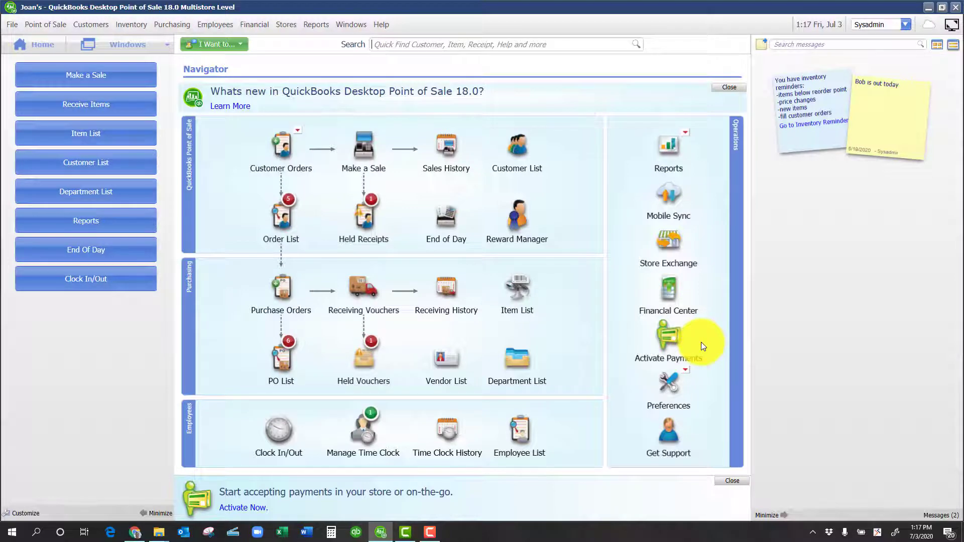
# Open the physical inventory and retrieve the scanned counts from the physical inventory scanner
pyautogui.click(134, 26)
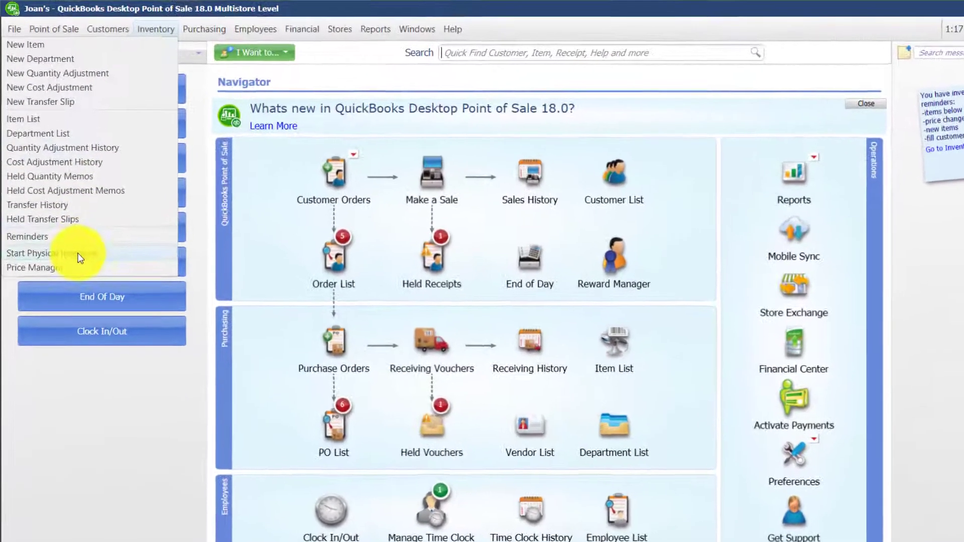
pyautogui.click(44, 213)
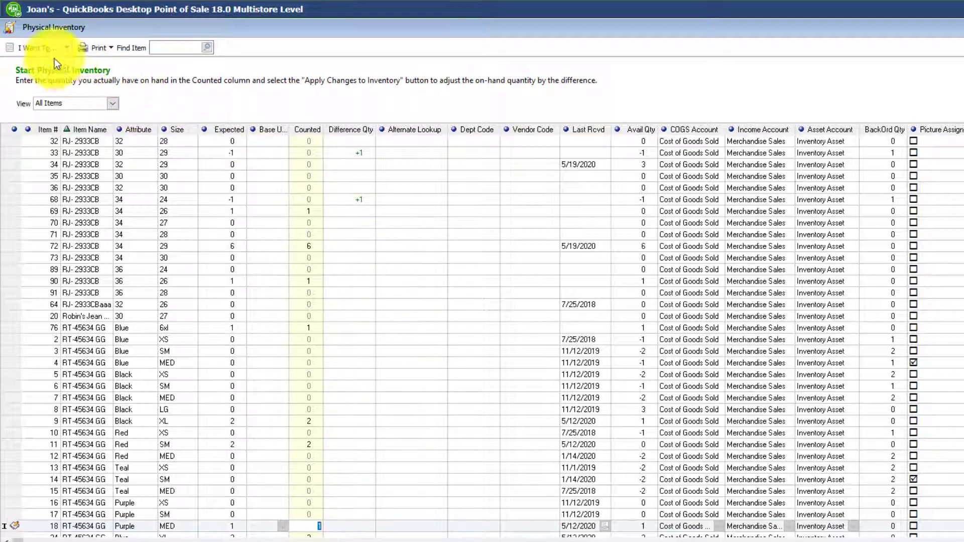
pyautogui.click(47, 47)
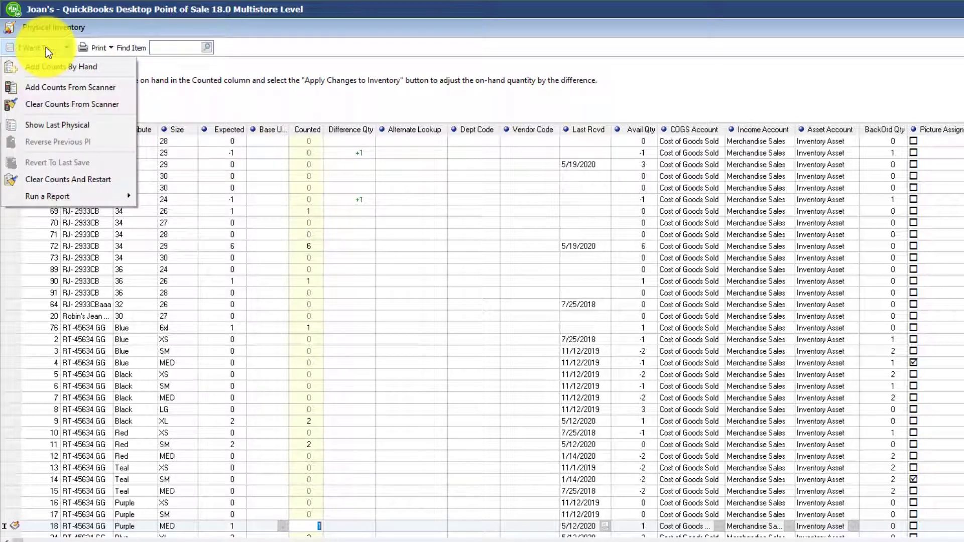
pyautogui.click(41, 85)
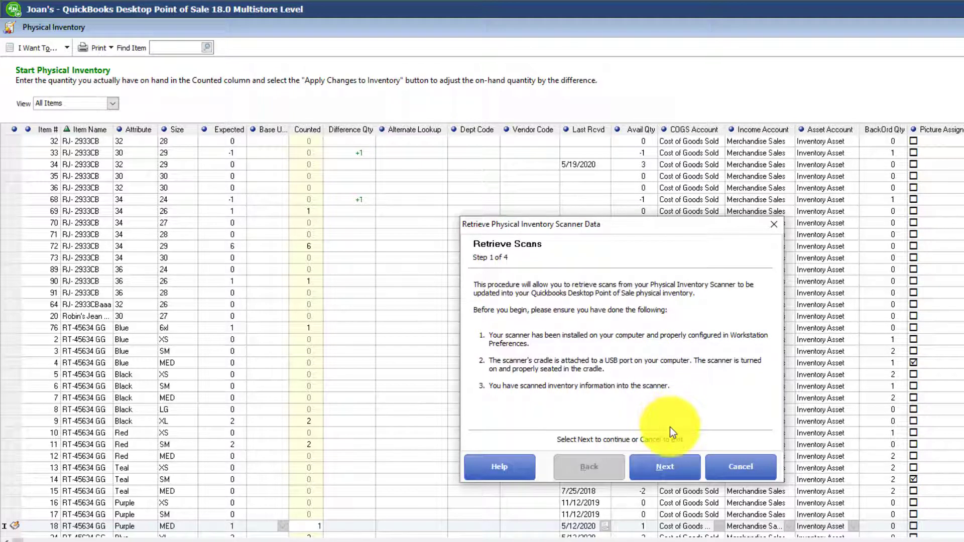
pyautogui.click(667, 464)
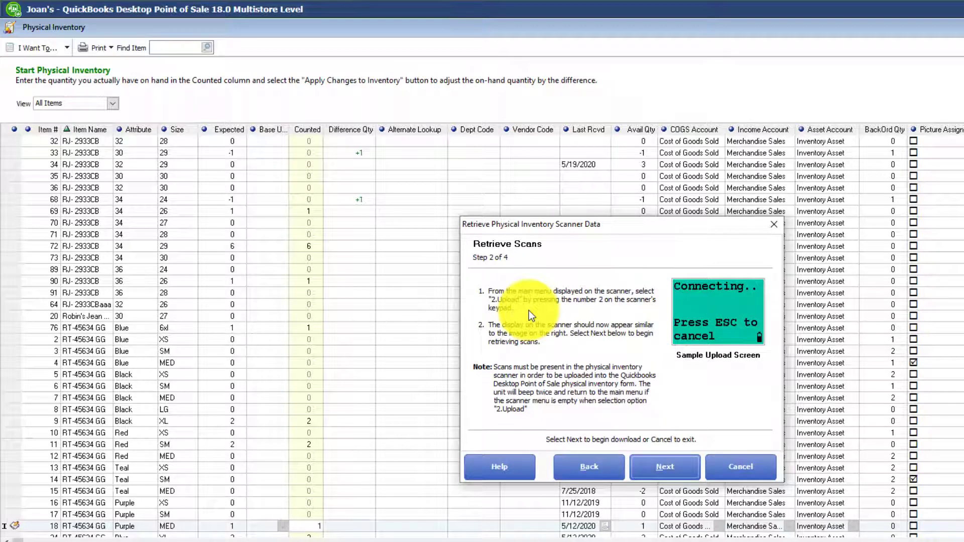
pyautogui.click(661, 470)
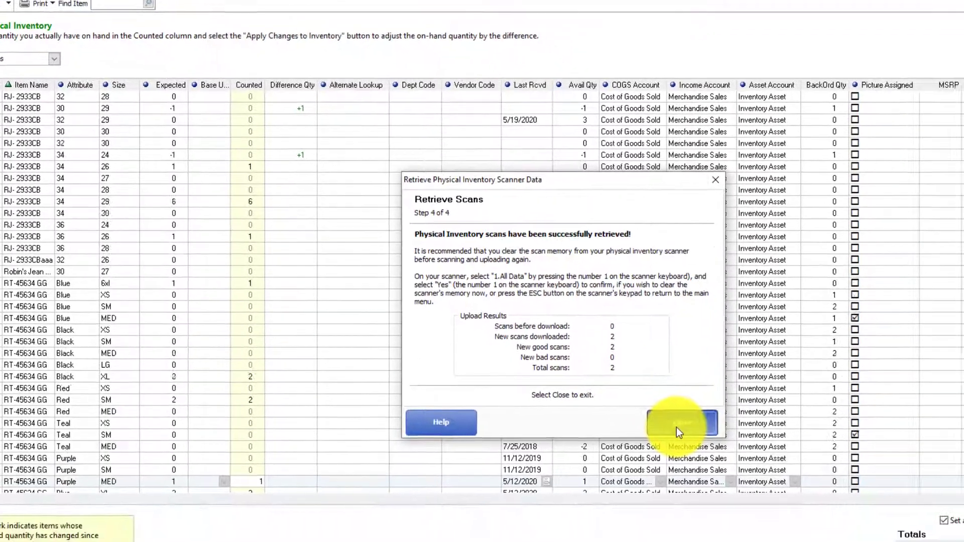
pyautogui.click(734, 470)
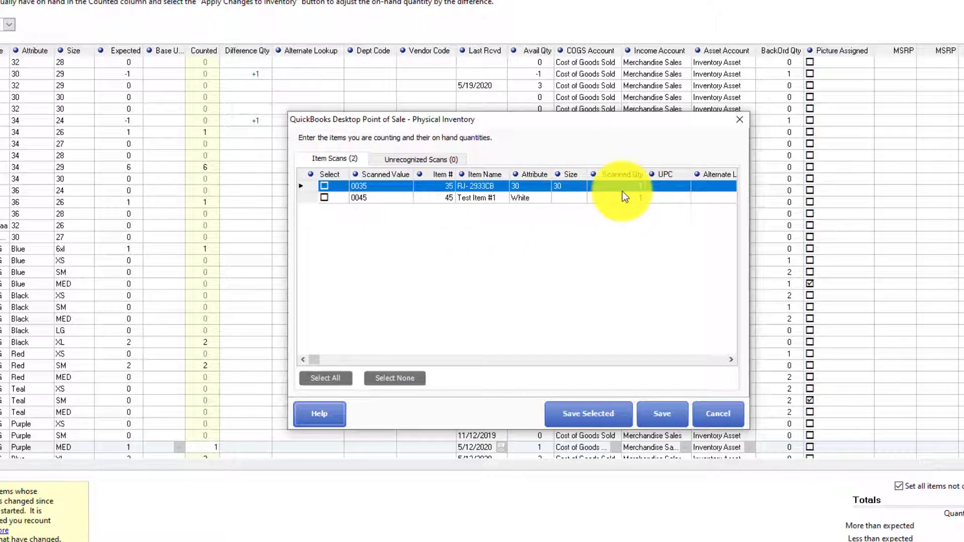
# Review the unrecognized scans, then select all item scans and save them into the physical inventory, keeping it in progress
pyautogui.click(430, 157)
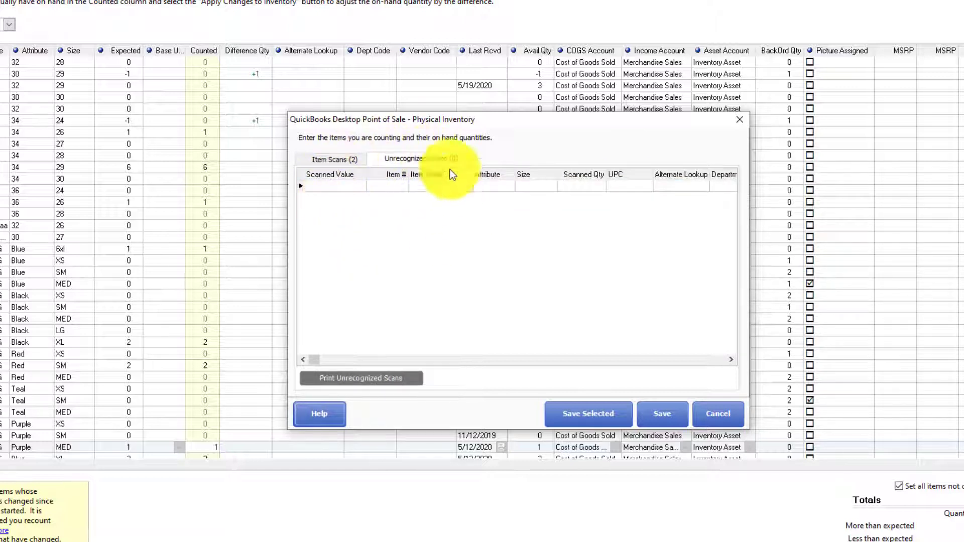
pyautogui.click(333, 158)
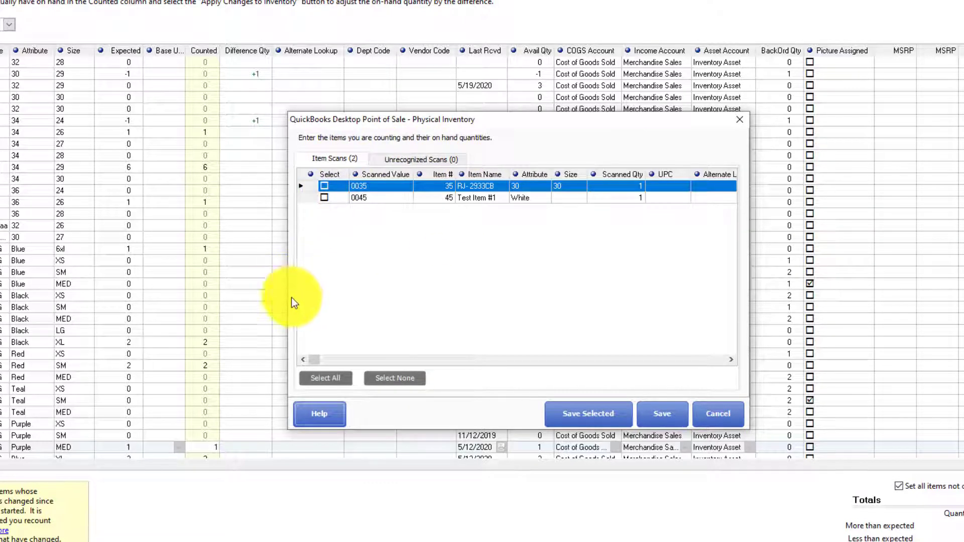
pyautogui.click(325, 377)
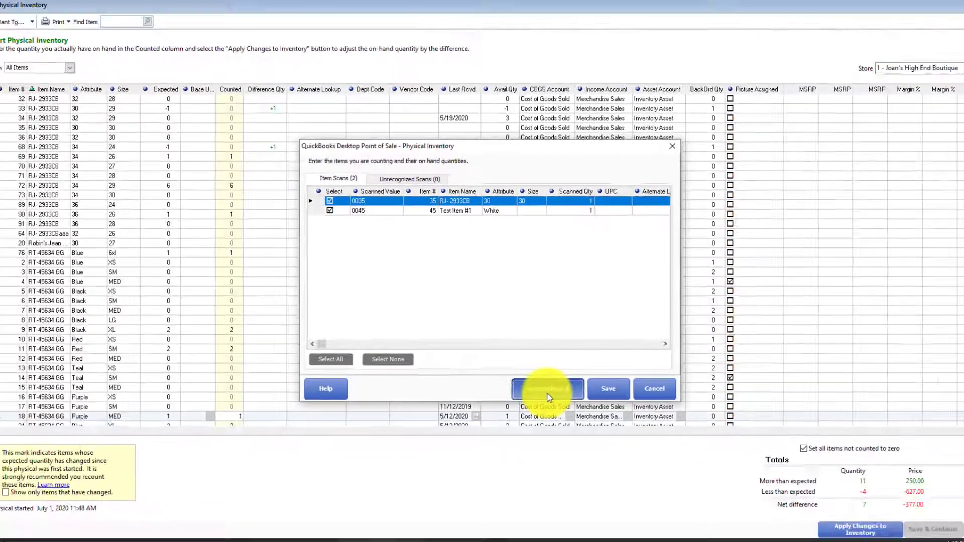
pyautogui.click(548, 395)
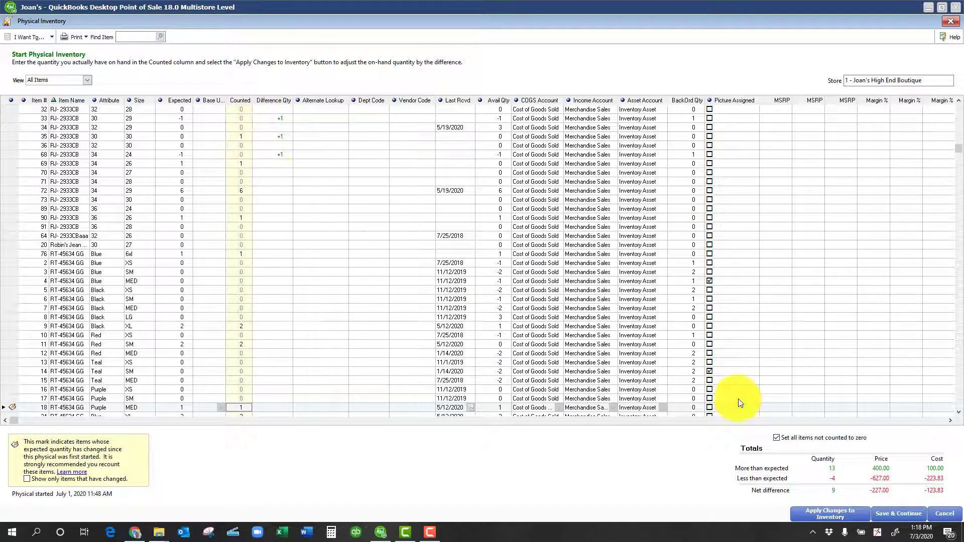
pyautogui.click(899, 513)
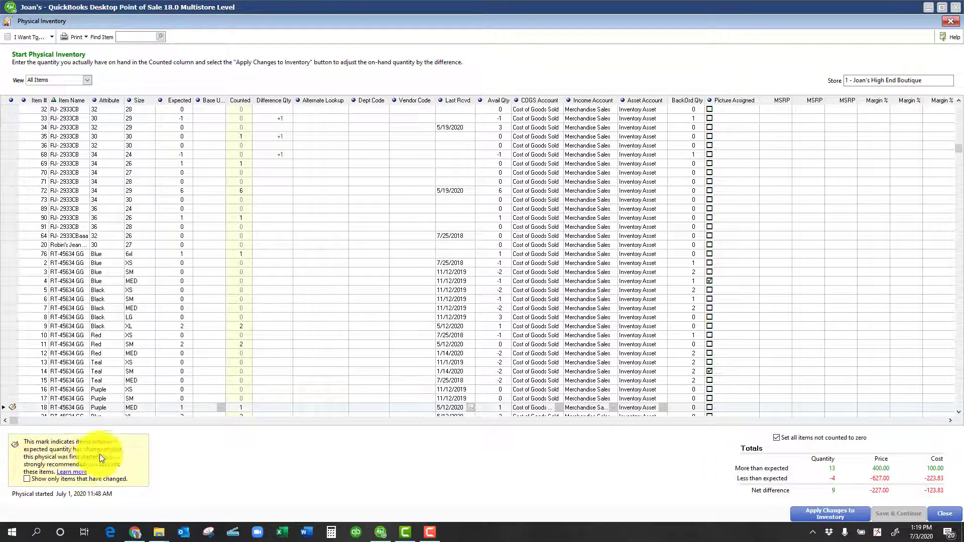
# Review only the items whose expected quantity has changed since the physical started, and return the view to All Items
pyautogui.click(25, 479)
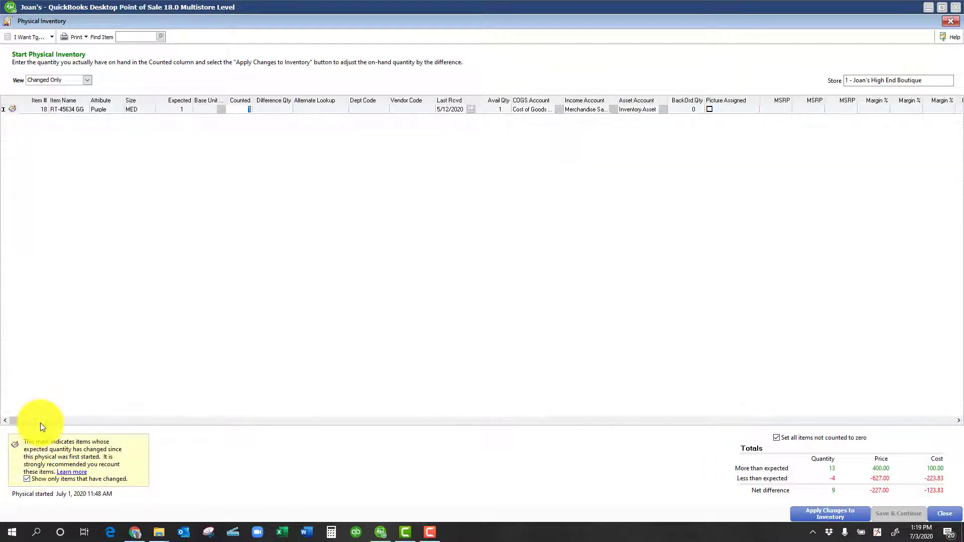
pyautogui.click(242, 108)
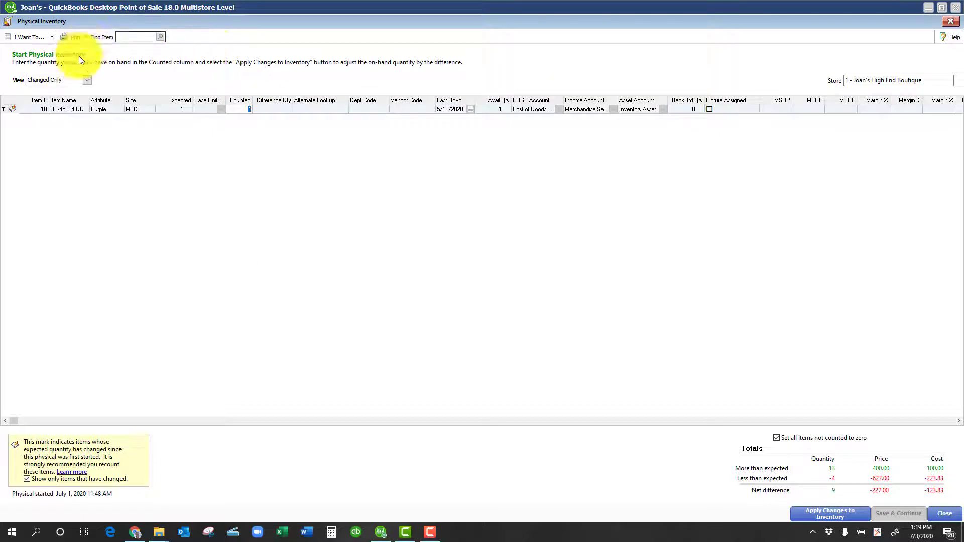
pyautogui.click(89, 80)
pyautogui.click(89, 80)
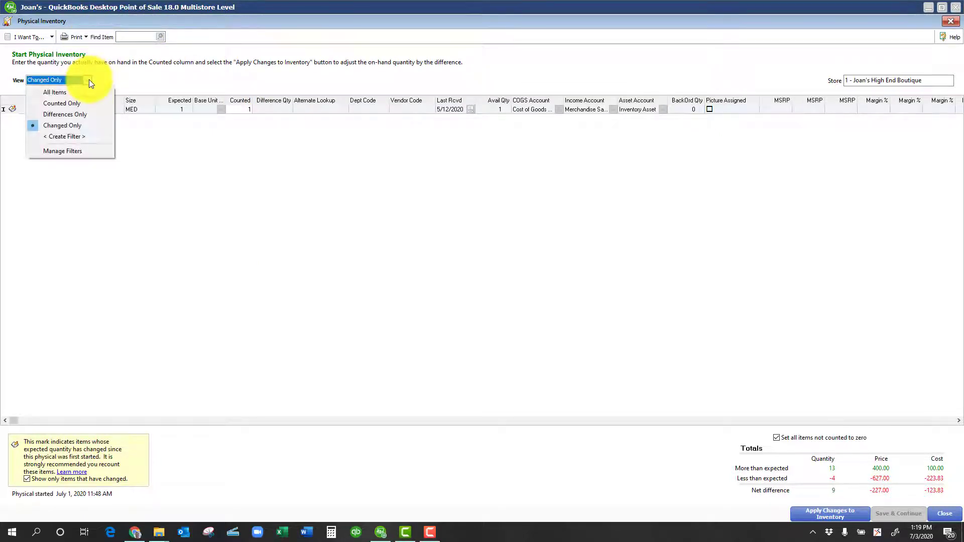
pyautogui.click(71, 89)
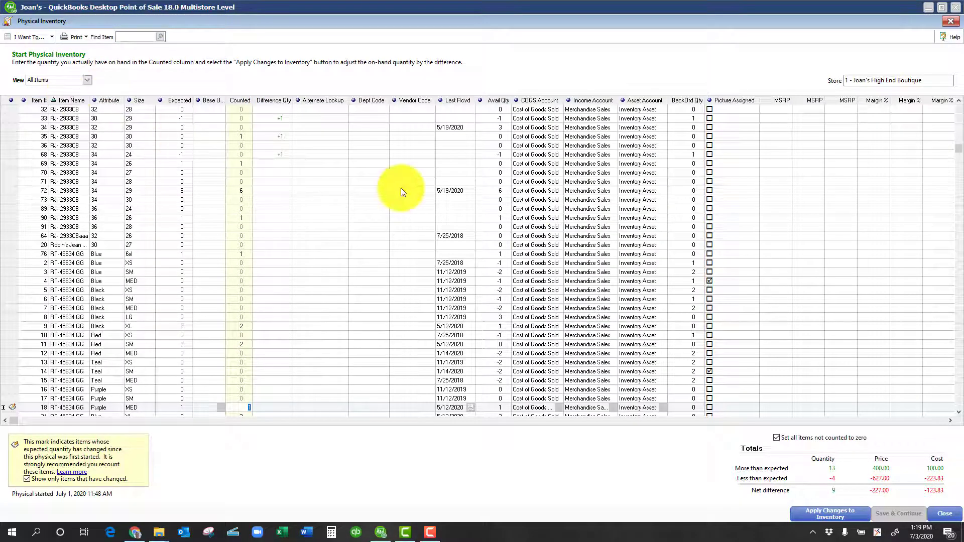
# Apply the physical inventory changes to inventory, with all items not counted set to zero
pyautogui.click(830, 515)
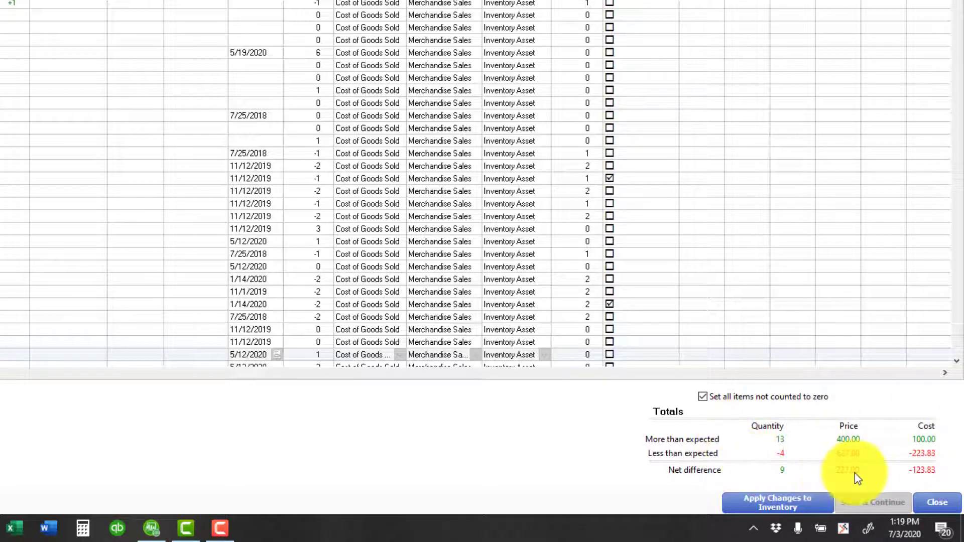
pyautogui.click(700, 396)
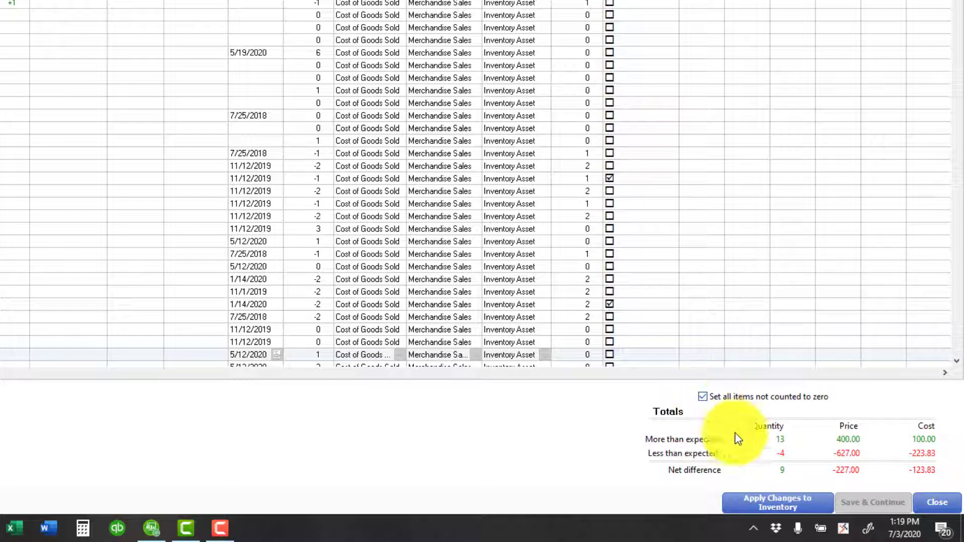
pyautogui.click(781, 508)
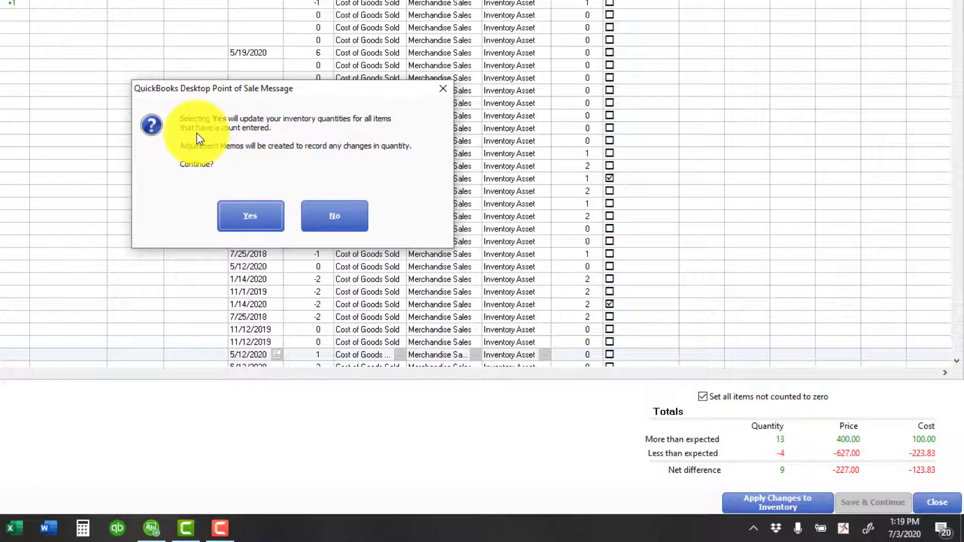
pyautogui.click(249, 220)
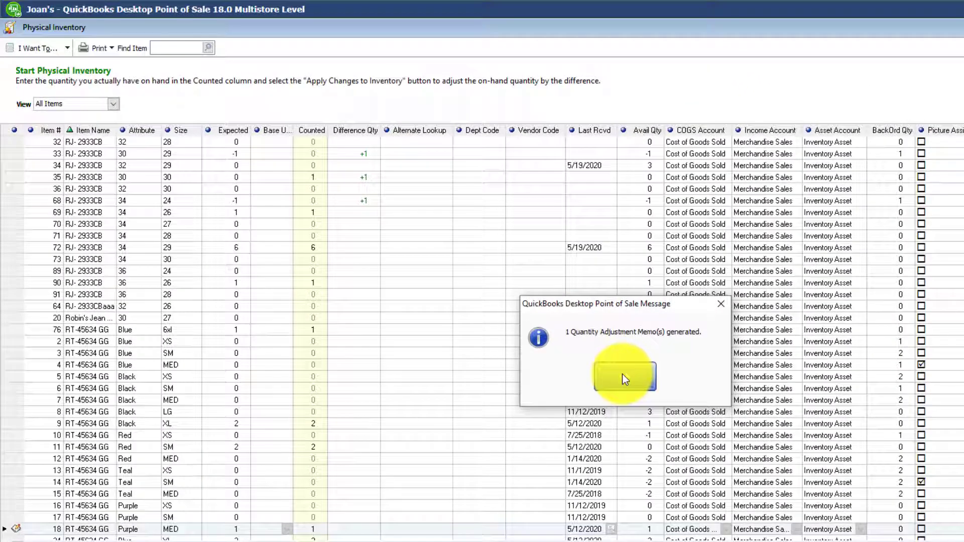
pyautogui.click(623, 376)
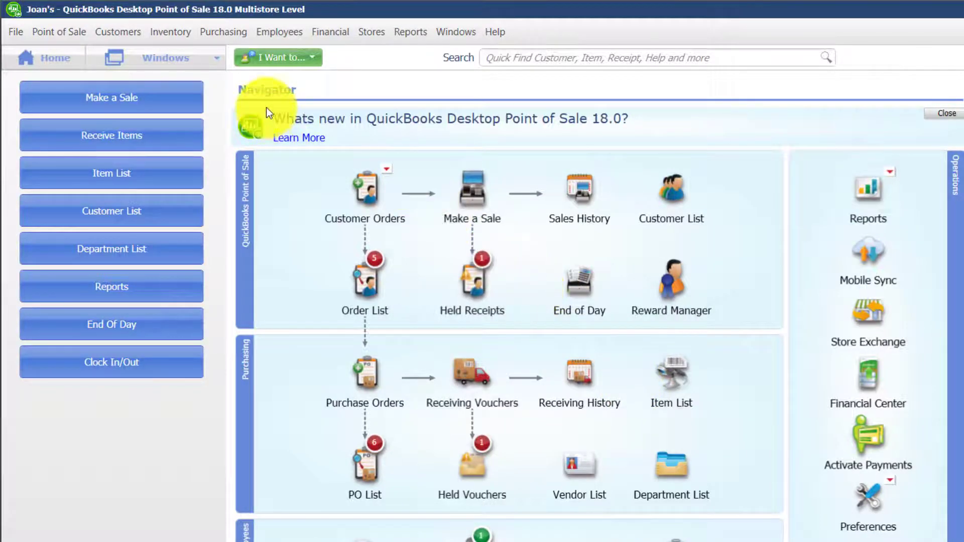
# Open the 7/3/2020 physical inventory memo from the quantity adjustment history to review its adjusted items
pyautogui.click(180, 31)
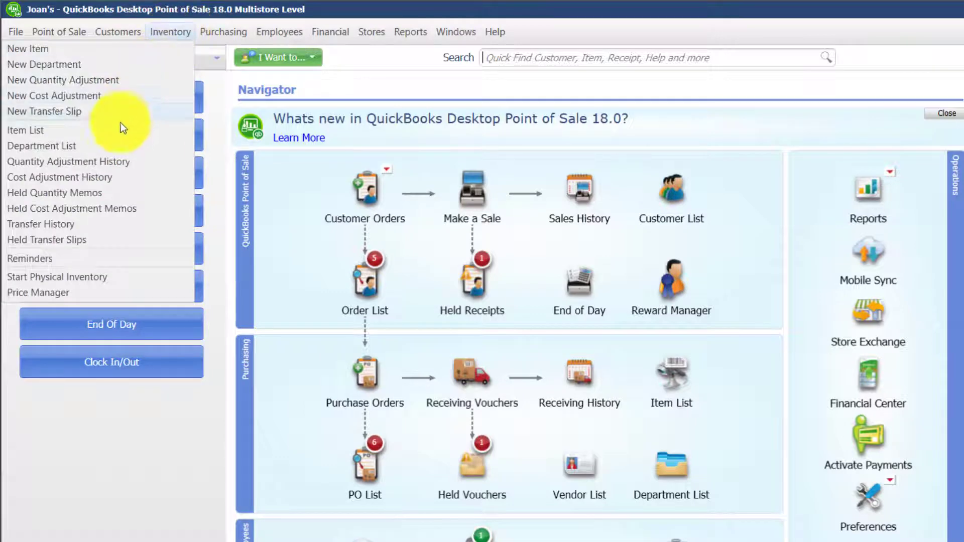
pyautogui.click(113, 163)
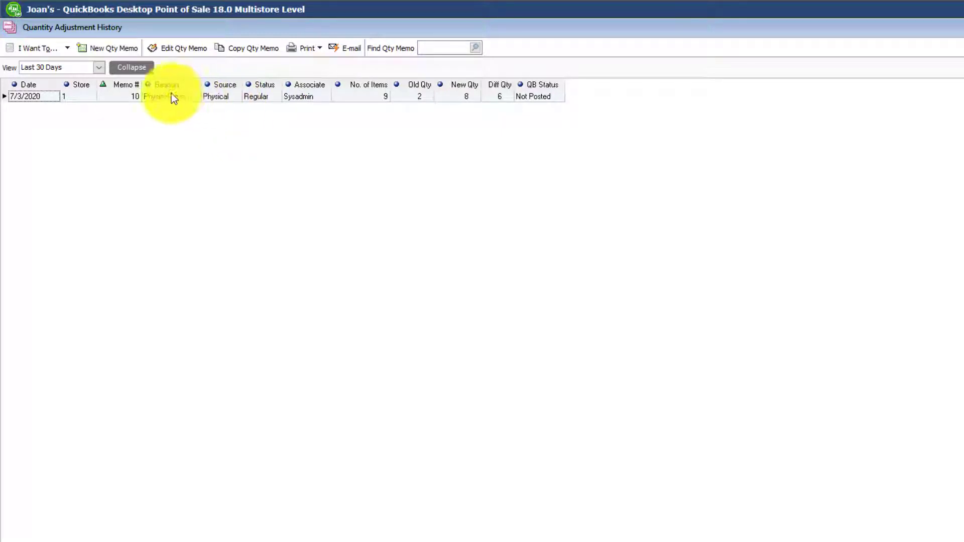
pyautogui.moveTo(171, 93); pyautogui.dragTo(191, 91)
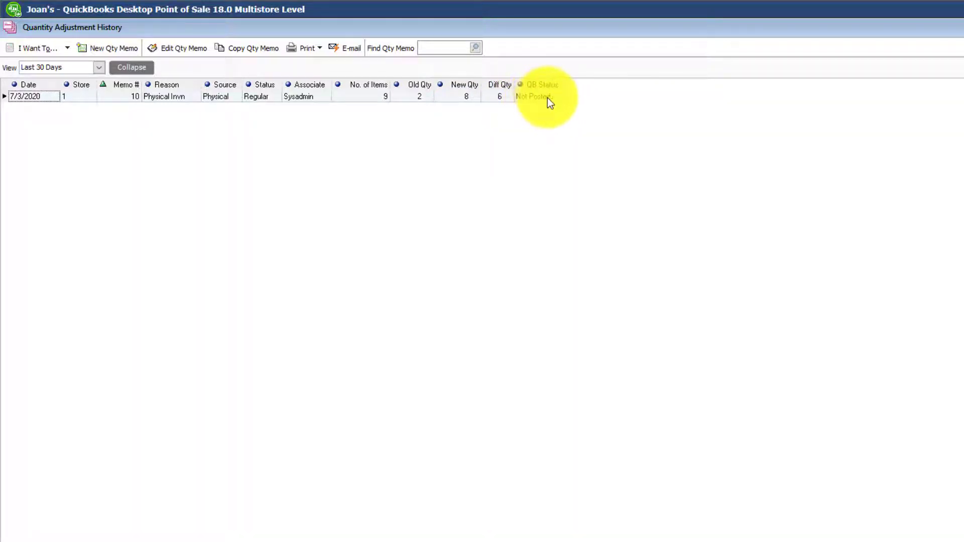
pyautogui.doubleClick(342, 99)
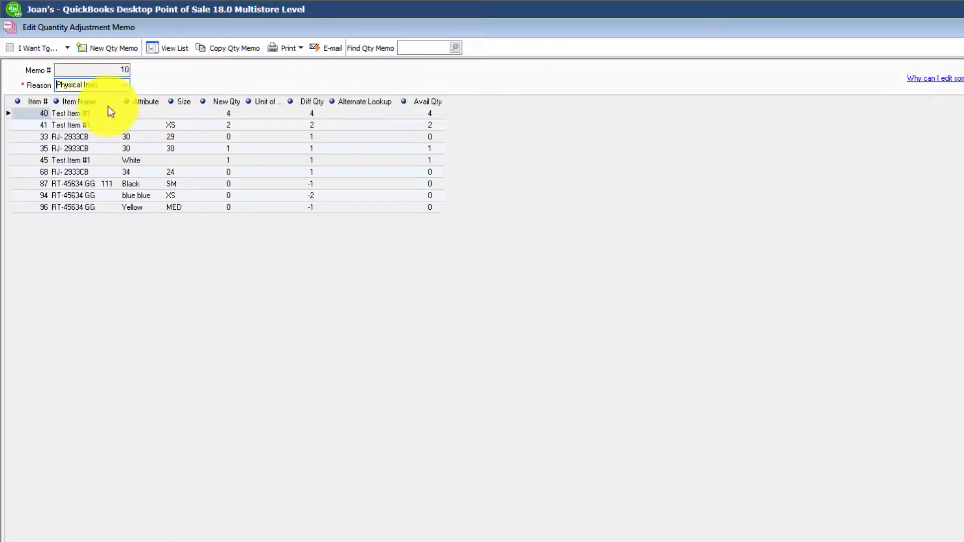